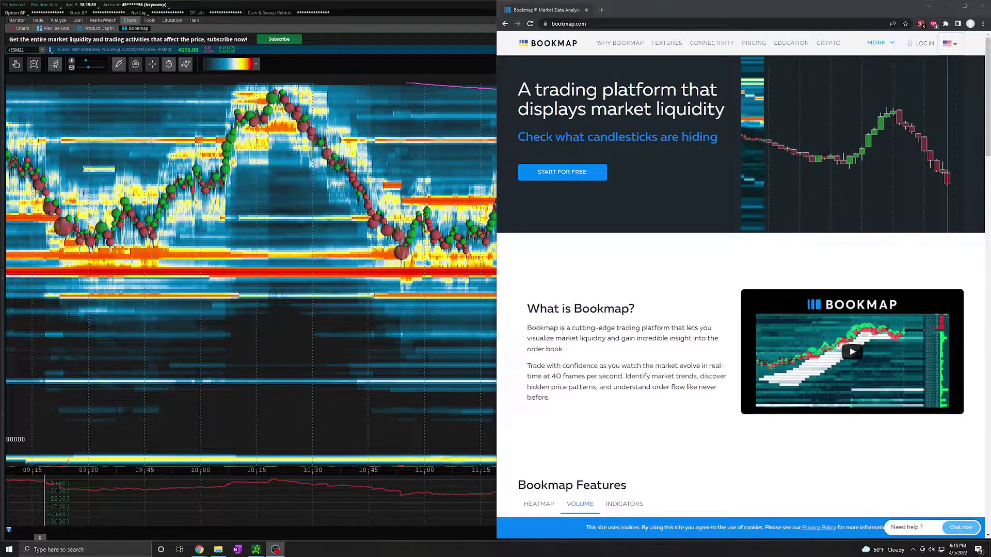
Highlight Bookmap's description and 'market liquidity' on bookmap.com, then bring the thinkorswim heatmap chart to the front
drag(550, 328, 654, 329)
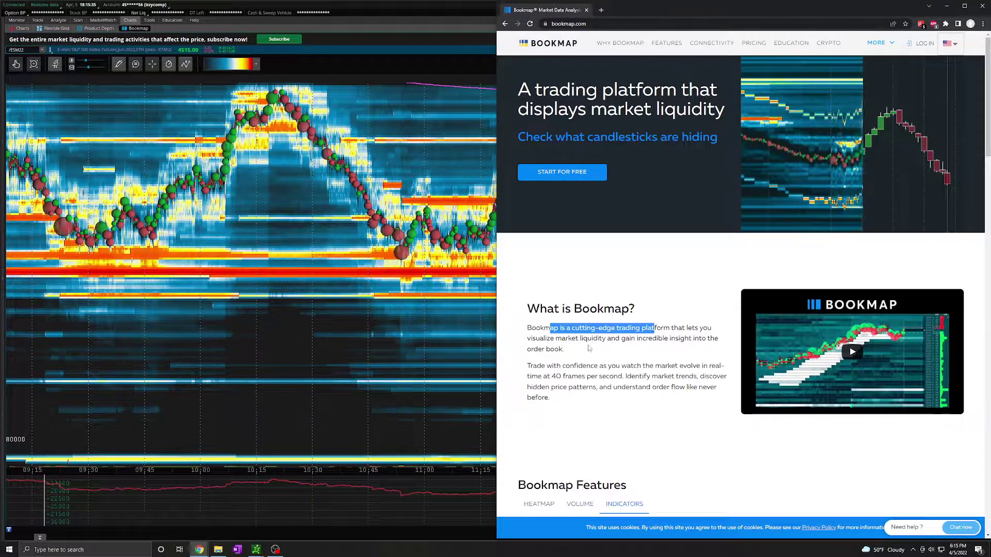
drag(562, 339, 606, 339)
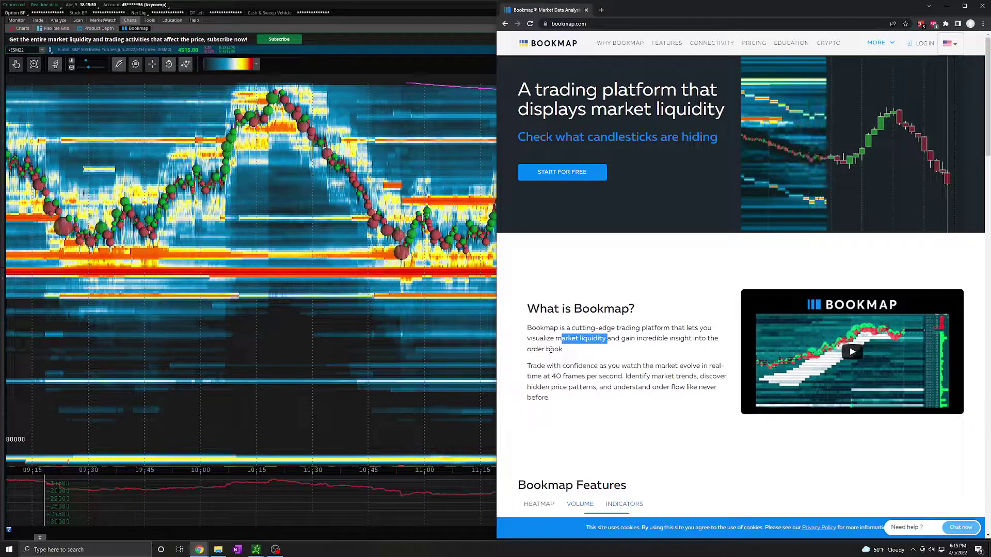
click(561, 364)
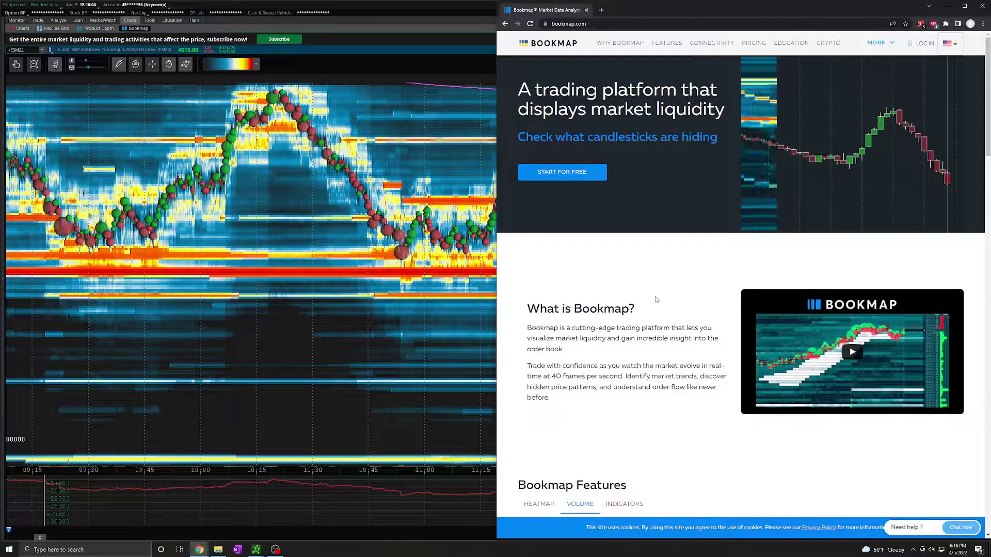
click(444, 182)
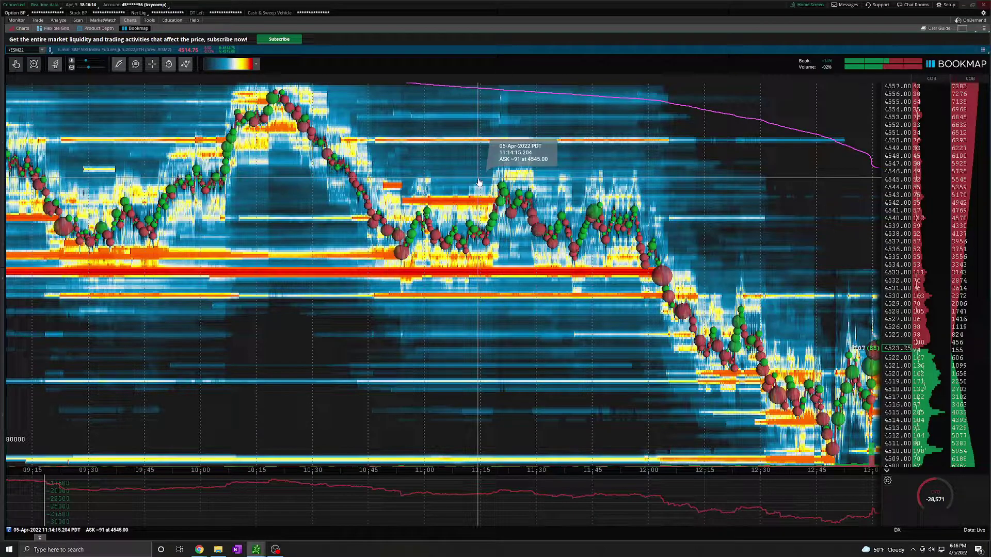
click(280, 40)
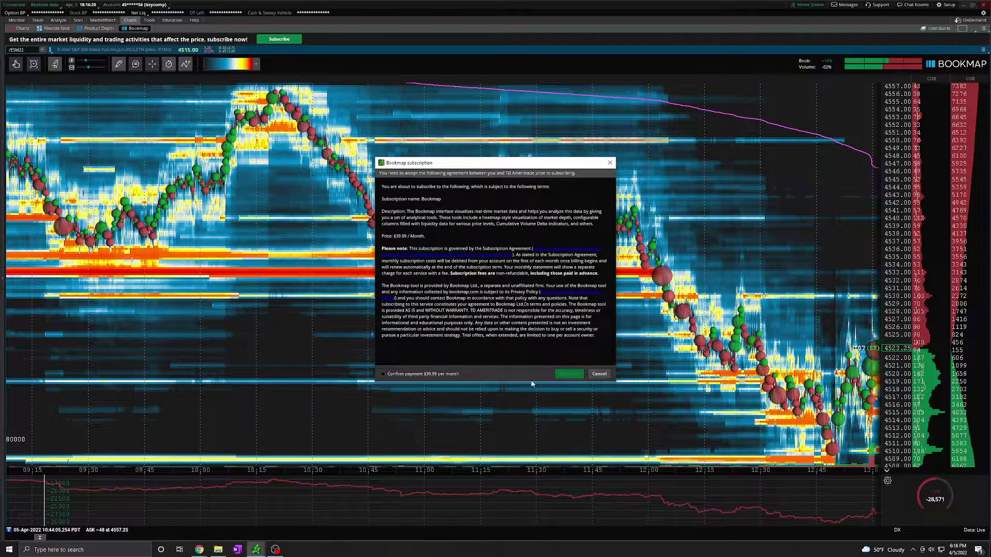
click(599, 374)
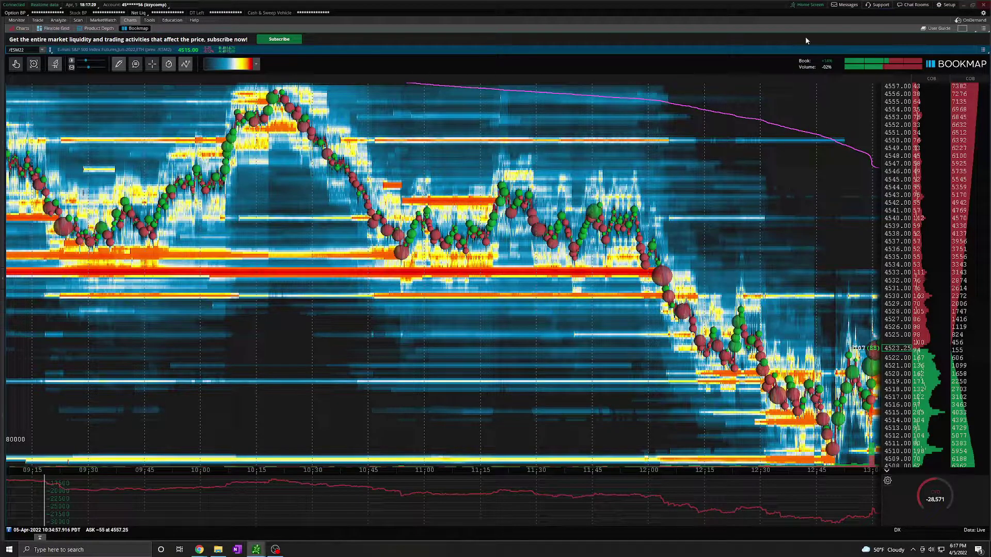
click(877, 4)
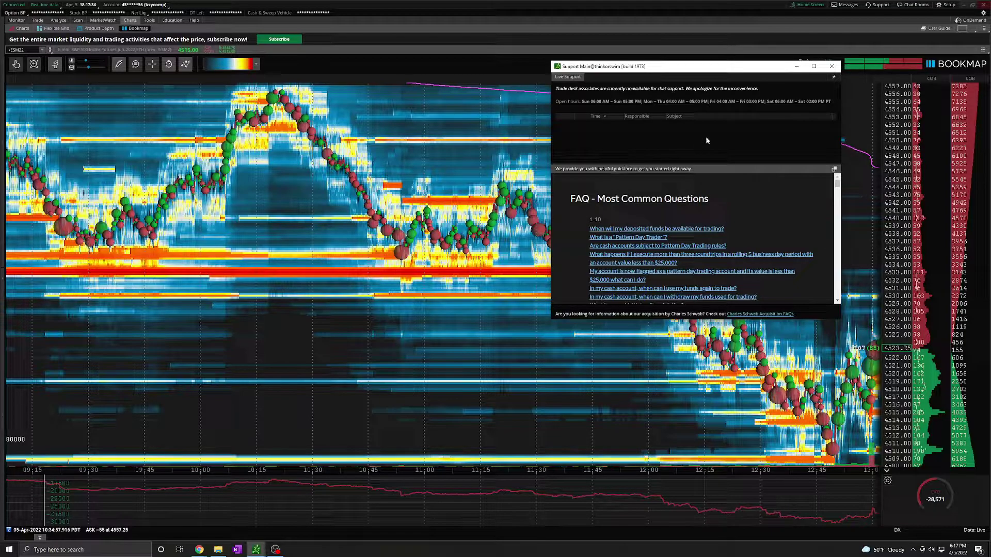
click(832, 67)
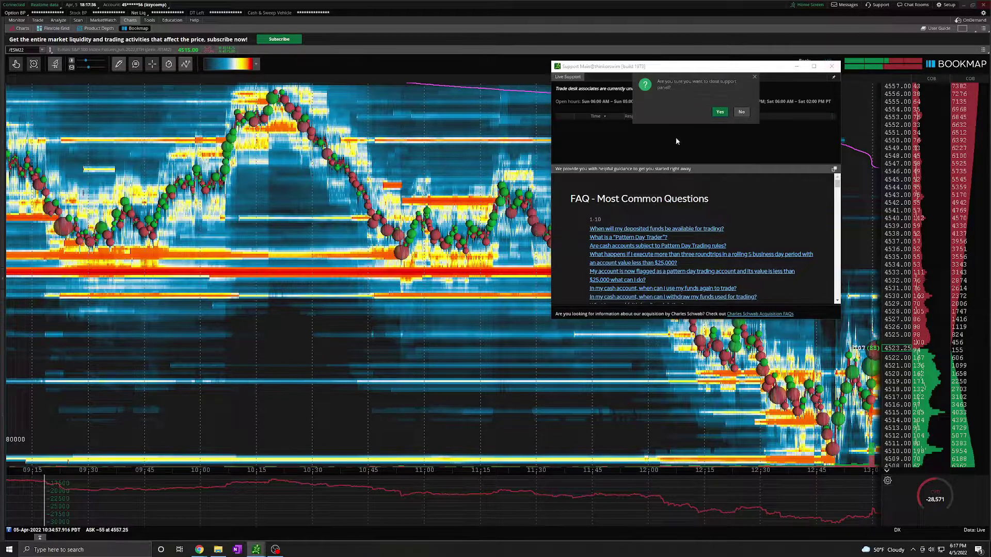
click(721, 109)
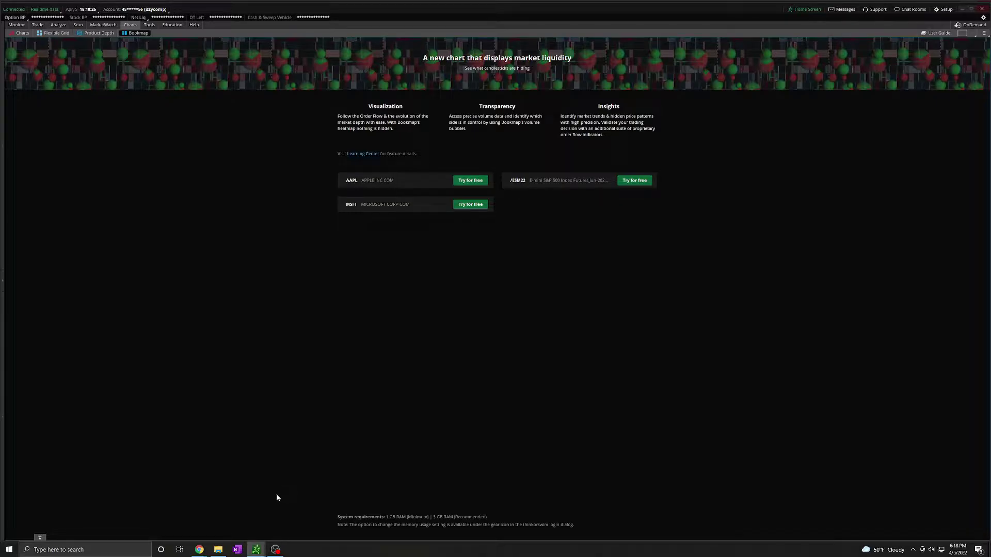
Switch back to the thinkorswim /ESM22 Bookmap heatmap window from the taskbar
mouse_move(255, 548)
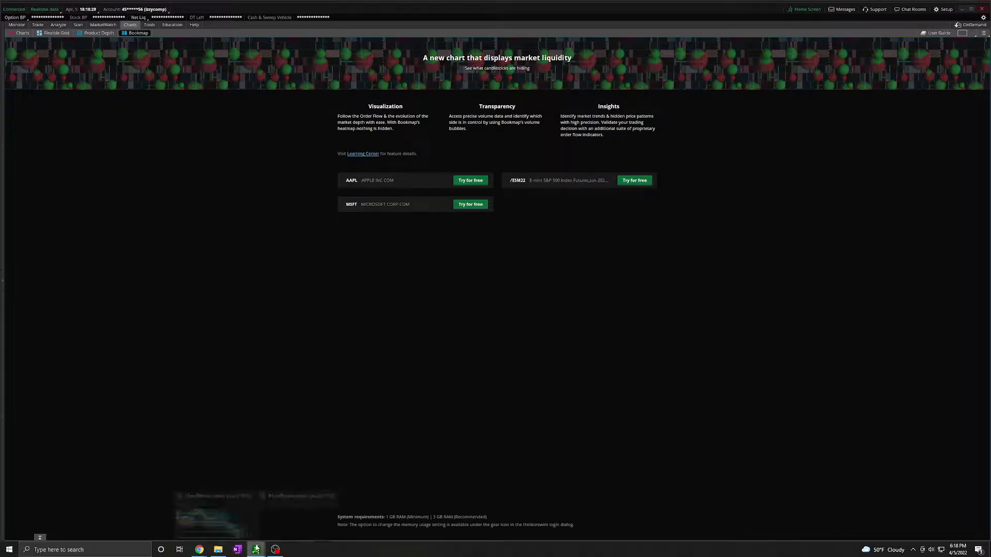
click(239, 524)
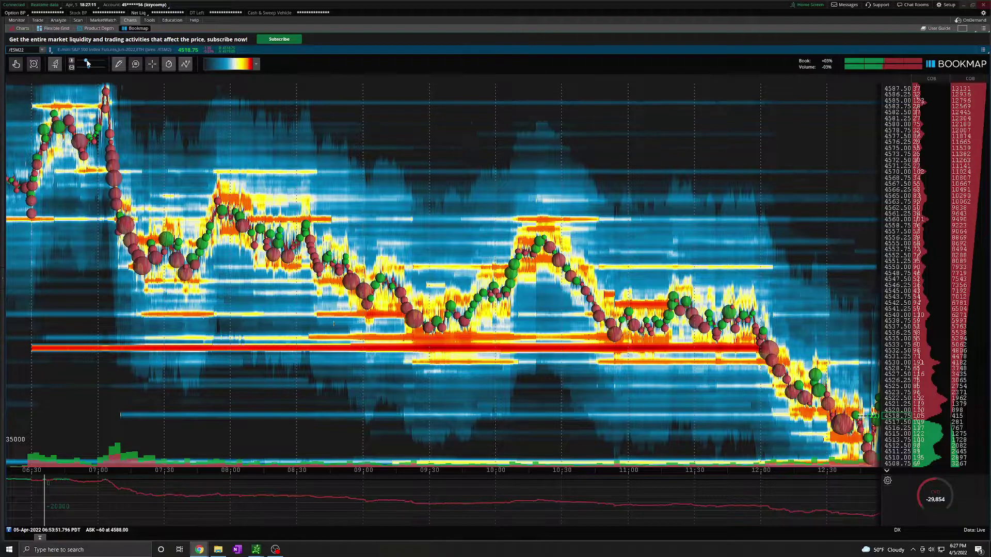
Drag the toolbar contrast slider to adjust the /ESM22 heatmap brightness
drag(88, 63, 92, 70)
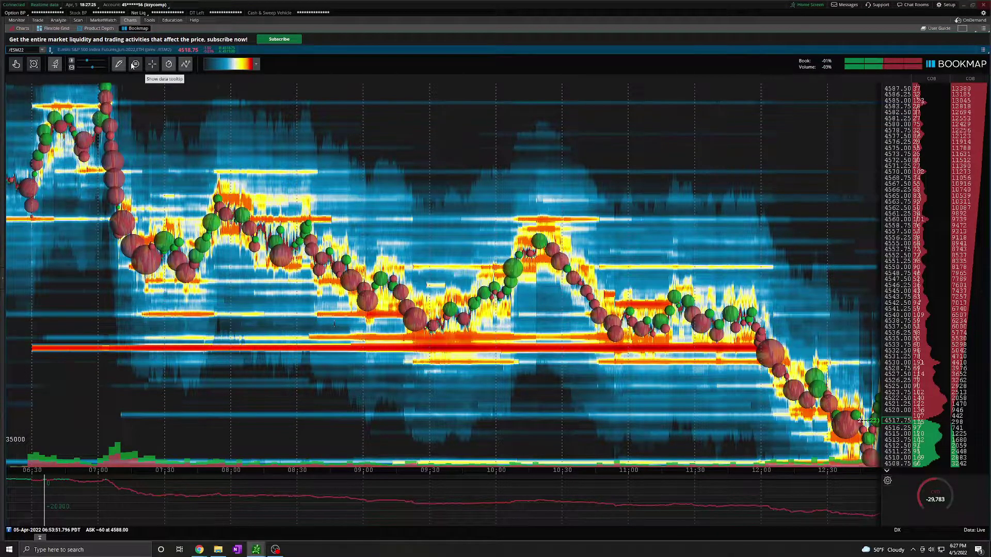
Turn the Heatmap layer off and back on in the chart elements list, then show the colour palette choices
click(185, 64)
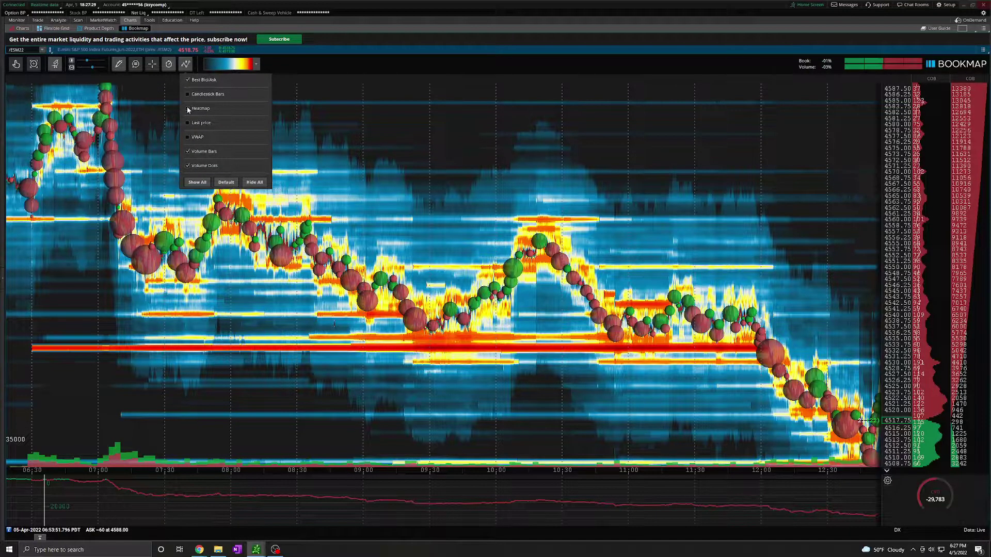
click(188, 109)
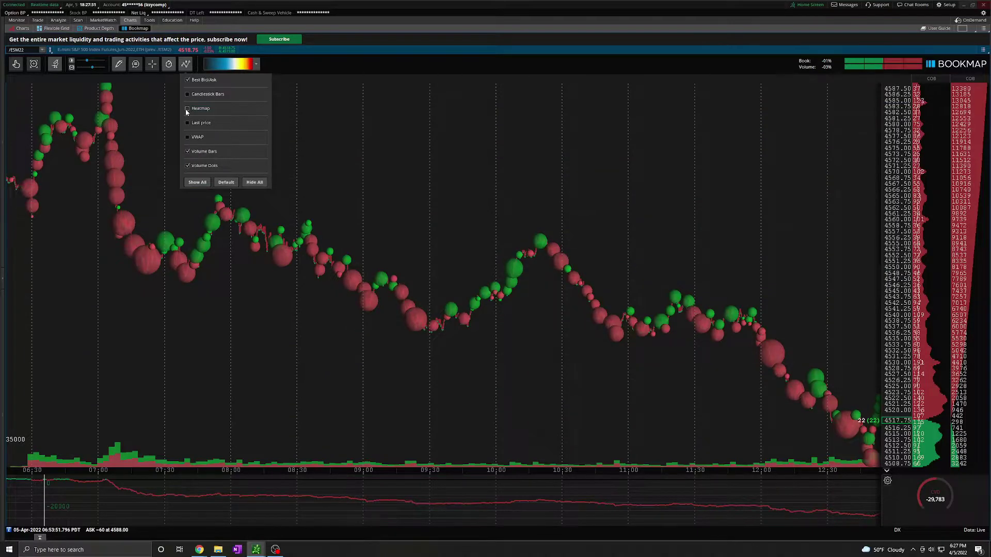
click(187, 108)
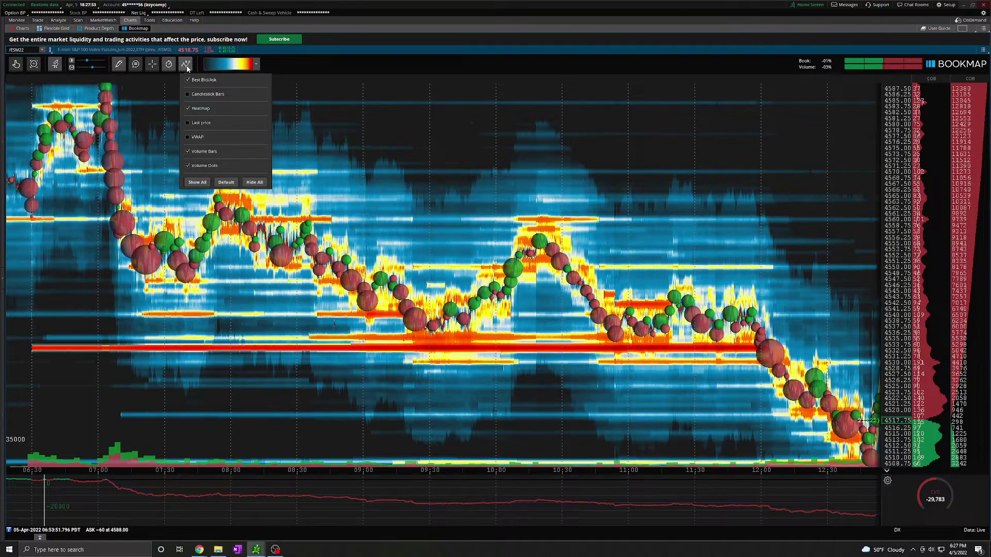
click(284, 62)
click(256, 63)
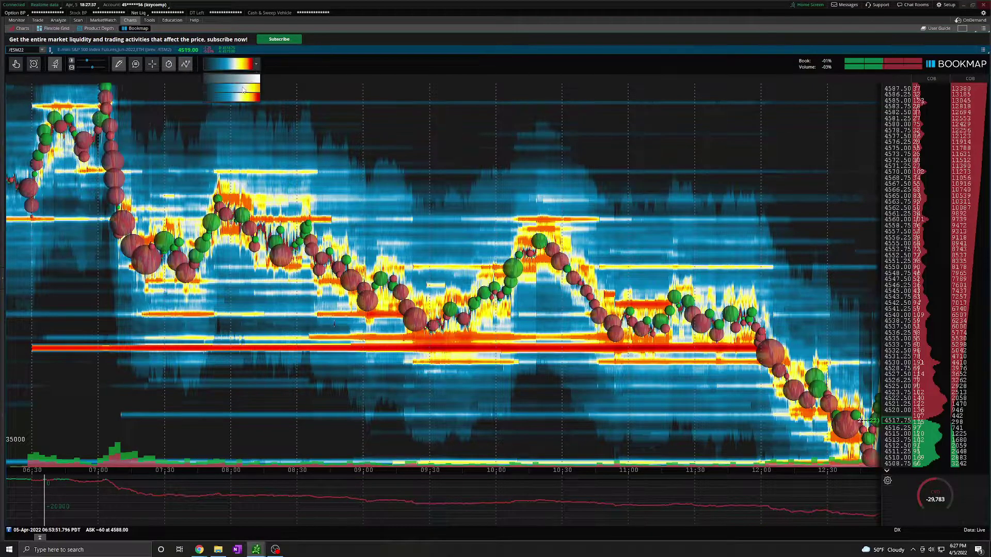
click(293, 62)
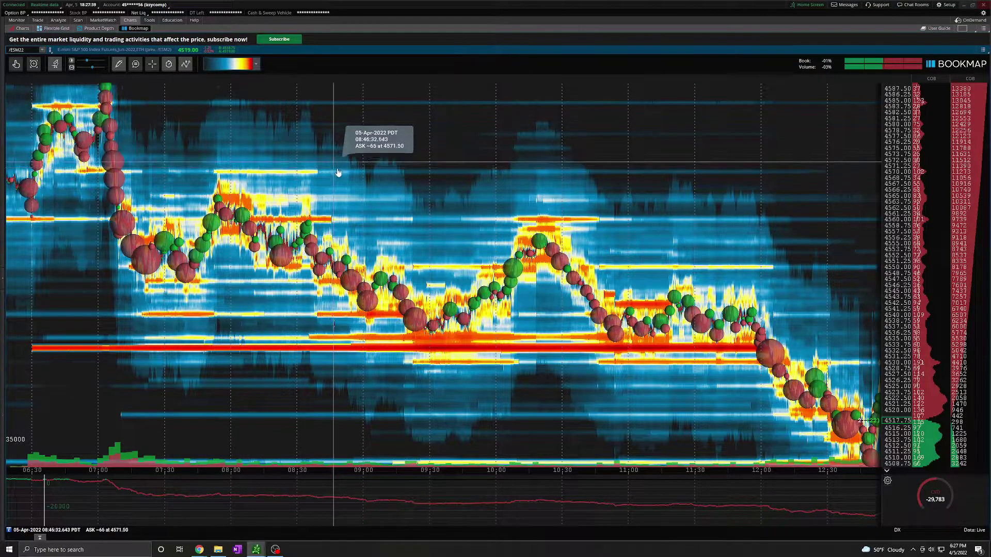
click(256, 63)
click(257, 76)
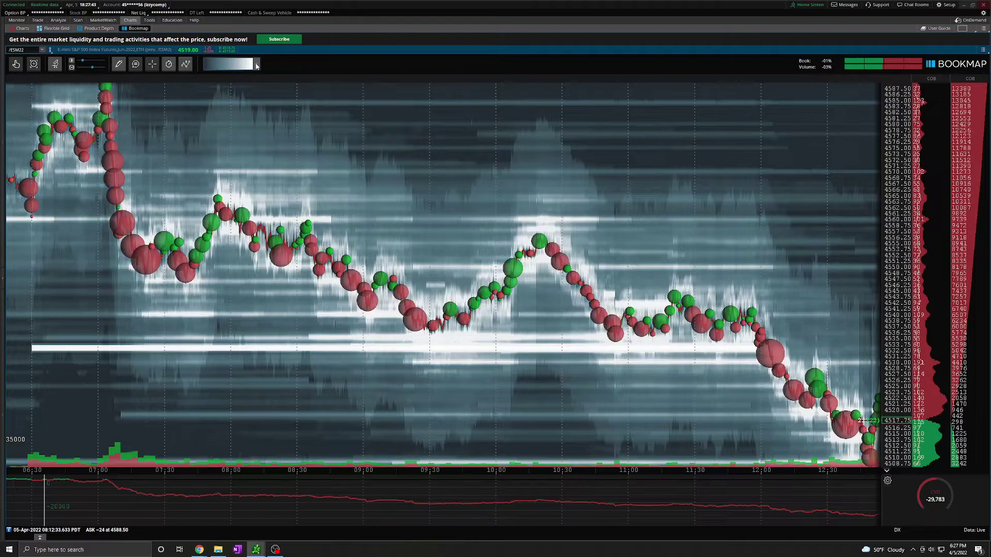
click(256, 65)
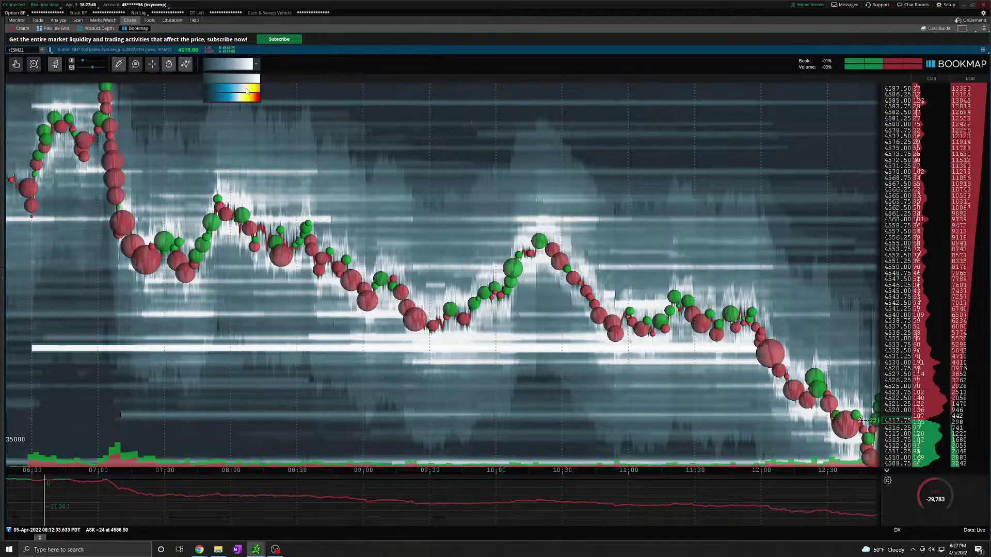
click(247, 90)
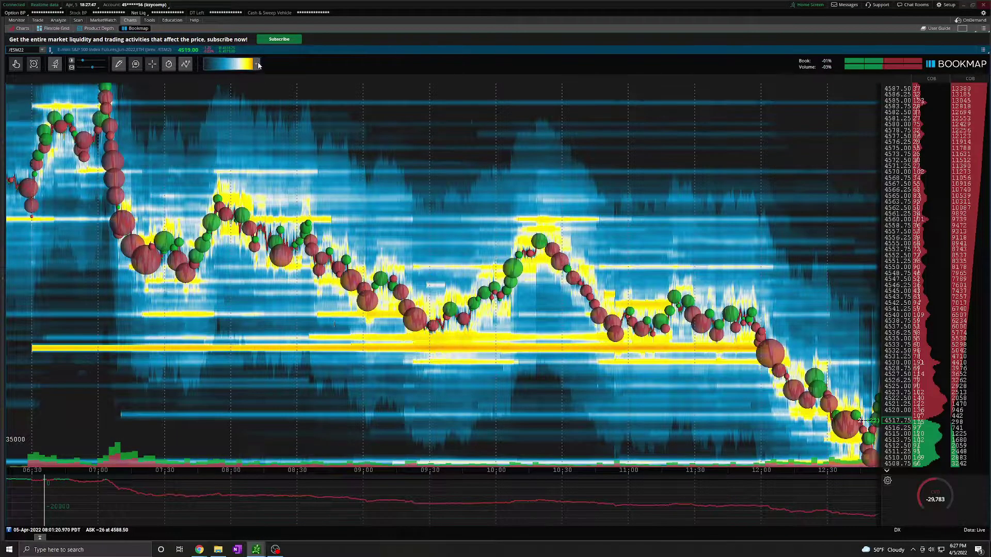
click(258, 67)
click(251, 99)
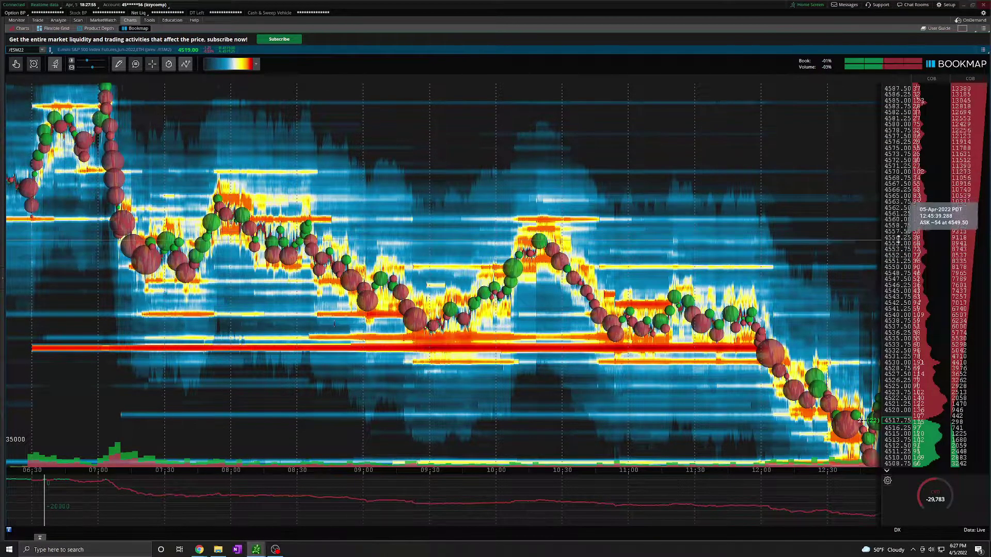
Zoom the heatmap in, then back out partway to span about 07:00–12:00
scroll(903, 258, down, 1)
scroll(903, 258, up, 1)
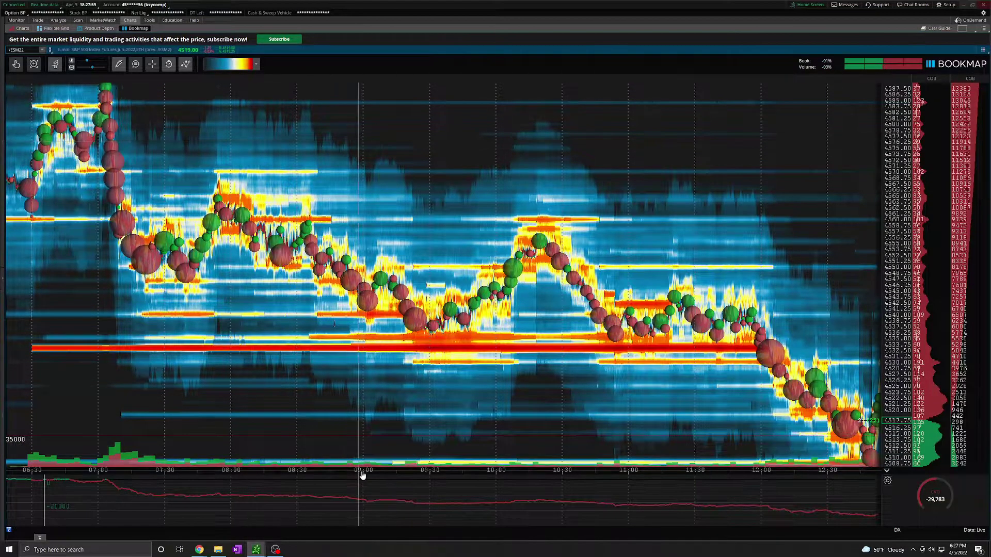
scroll(405, 366, up, 3)
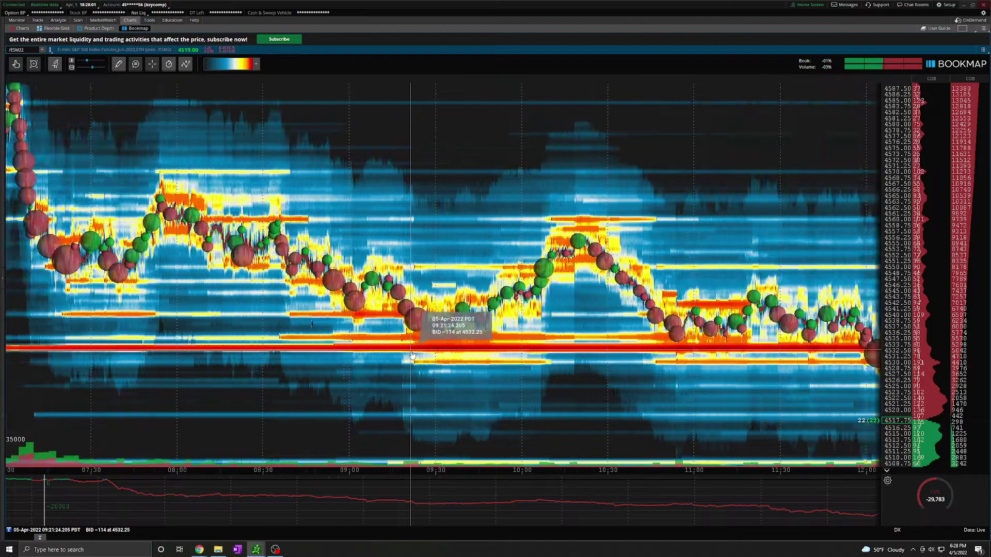
scroll(412, 354, up, 2)
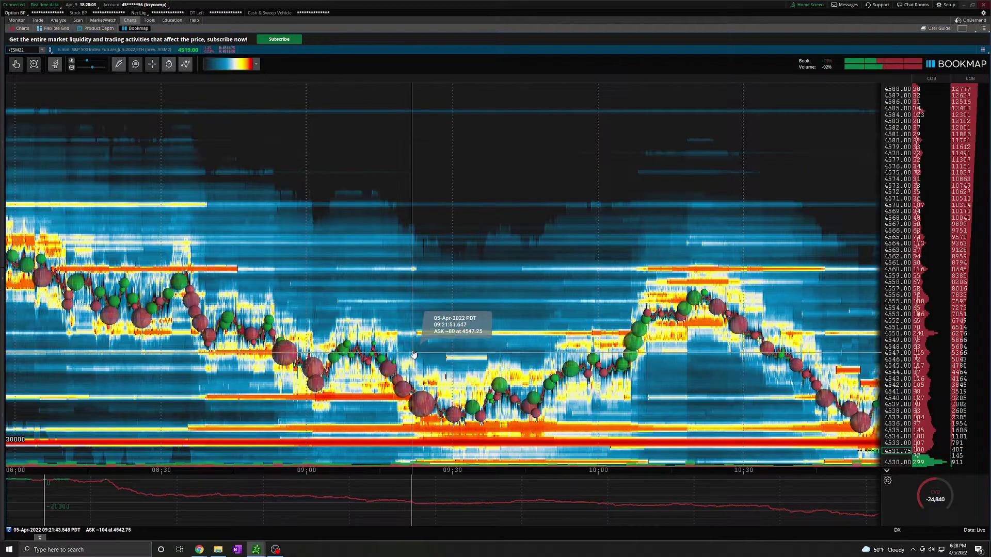
scroll(414, 355, down, 5)
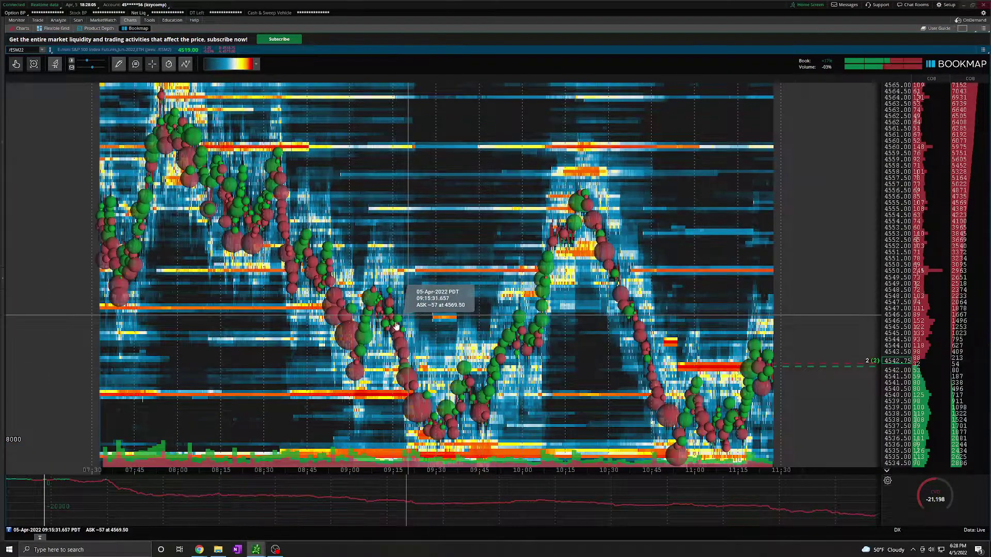
scroll(396, 326, down, 3)
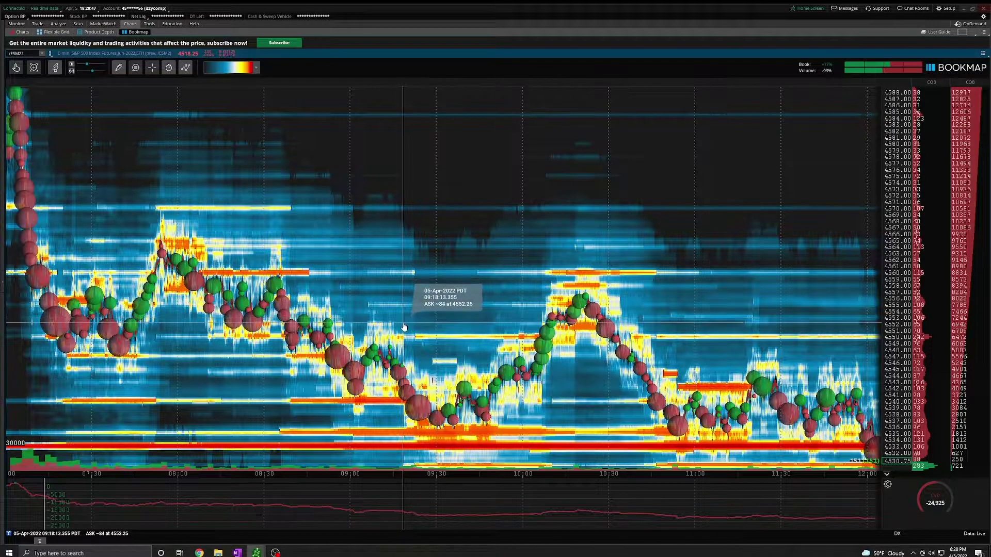
Zoom the time axis out to show the whole 05 Apr session, about 05:00–13:00
scroll(493, 410, down, 2)
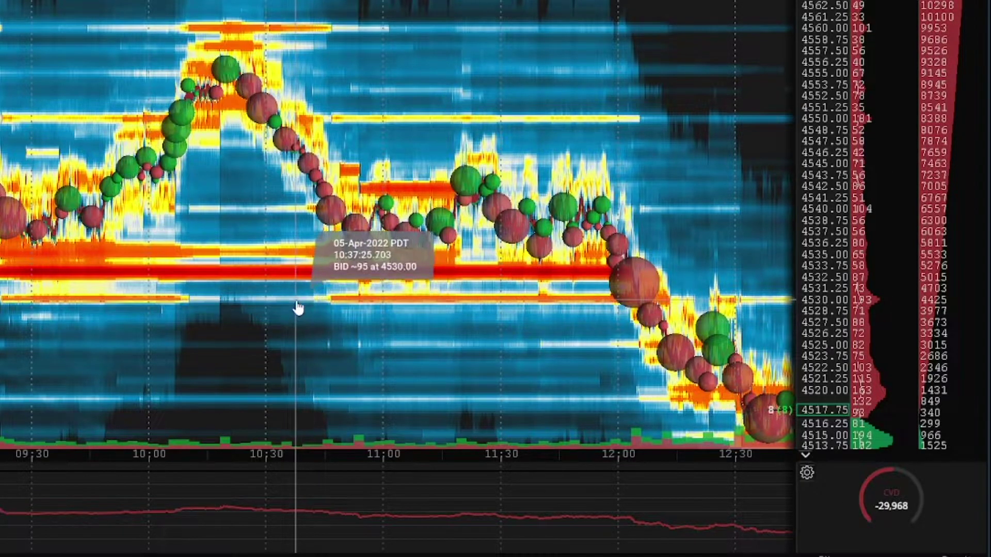
scroll(257, 289, down, 3)
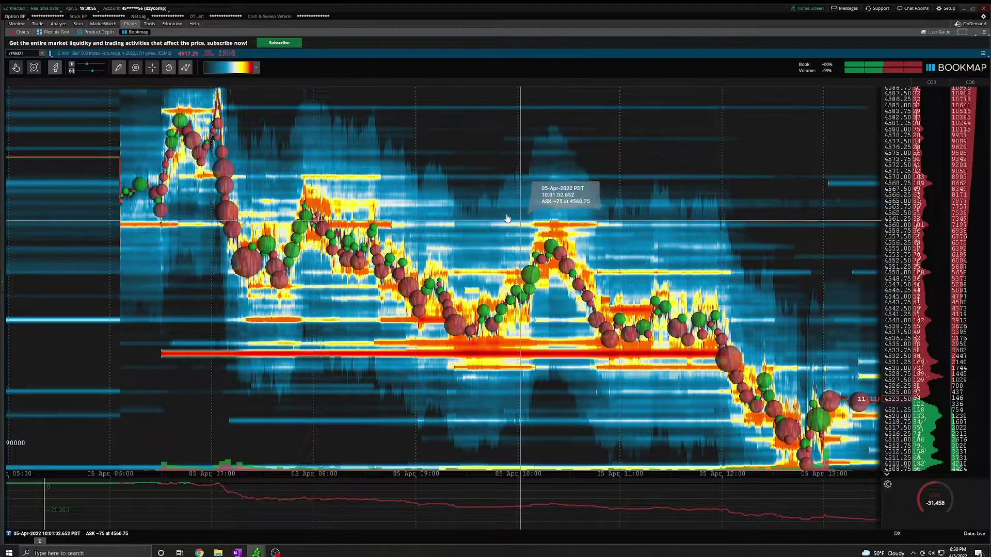
Pan the heatmap, jump back to live data, and zoom into the 09:30–11:00 rally and pullback
drag(508, 224, 474, 237)
click(34, 69)
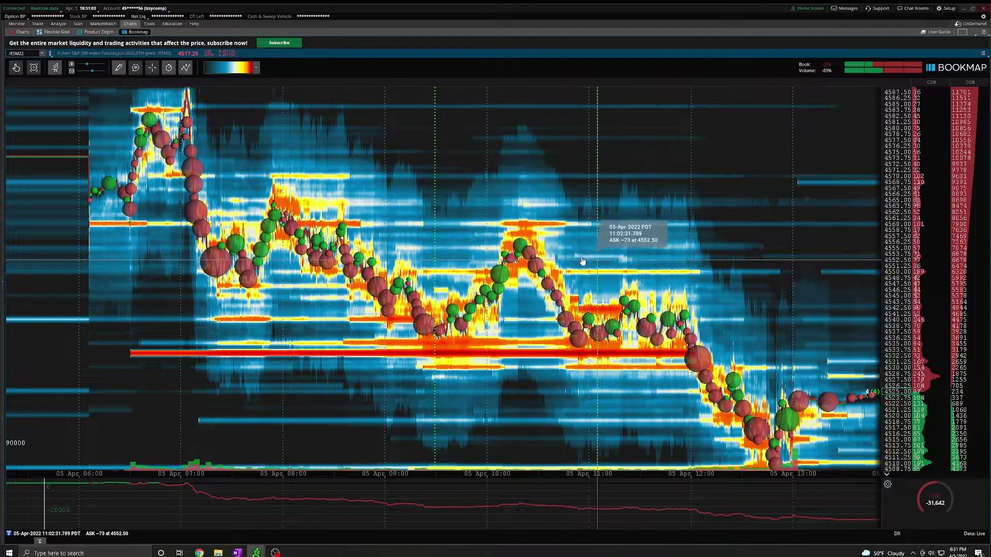
scroll(581, 261, up, 5)
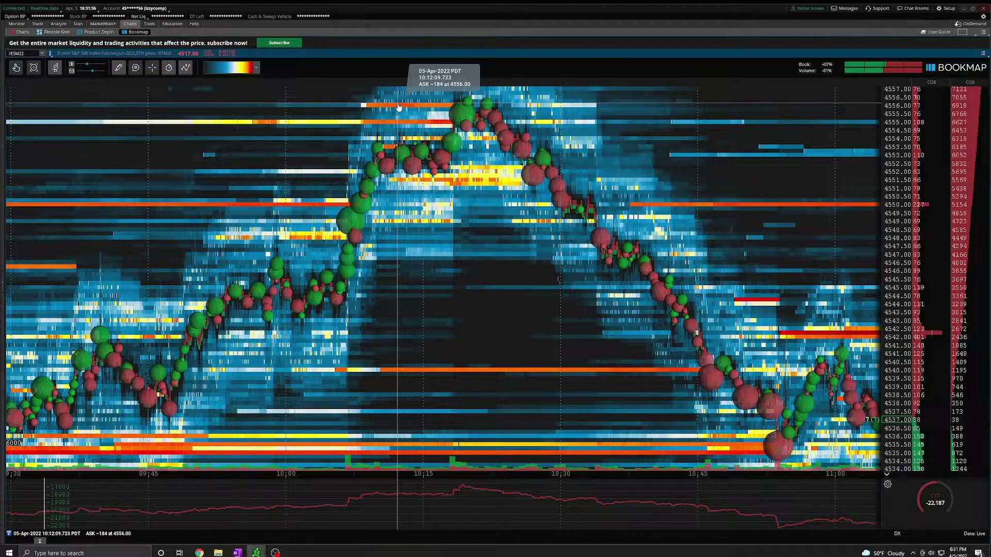
Zoom the time axis out so the heatmap covers about 06:30 to 12:30
scroll(222, 178, down, 3)
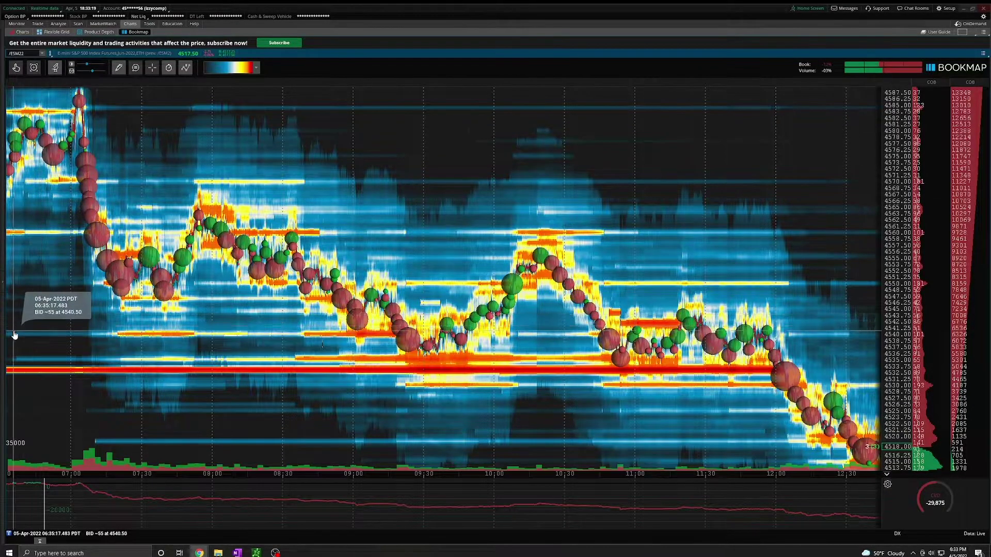
Zoom out to 07:00–14:00 and compress the price axis to about 4502.50–4595
scroll(155, 299, down, 3)
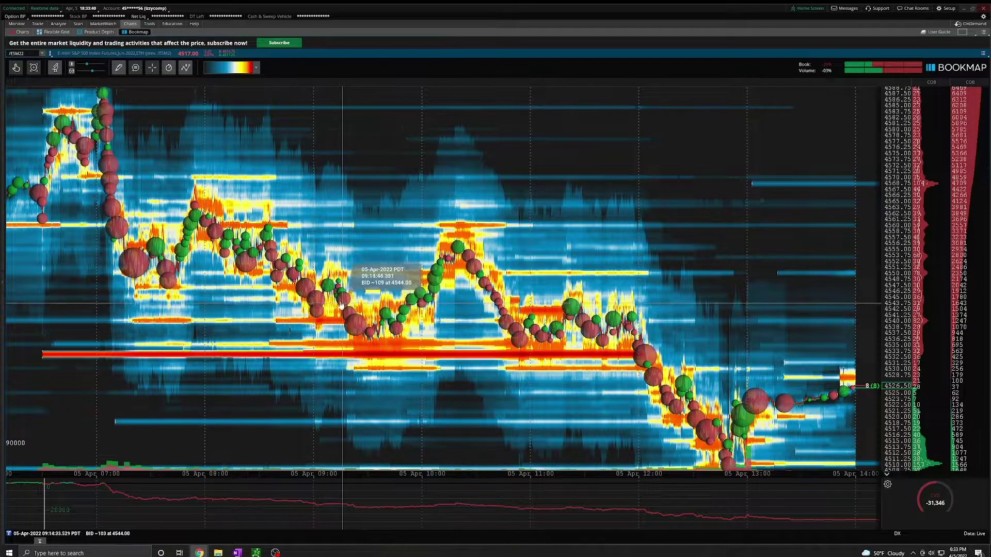
drag(891, 307, 735, 442)
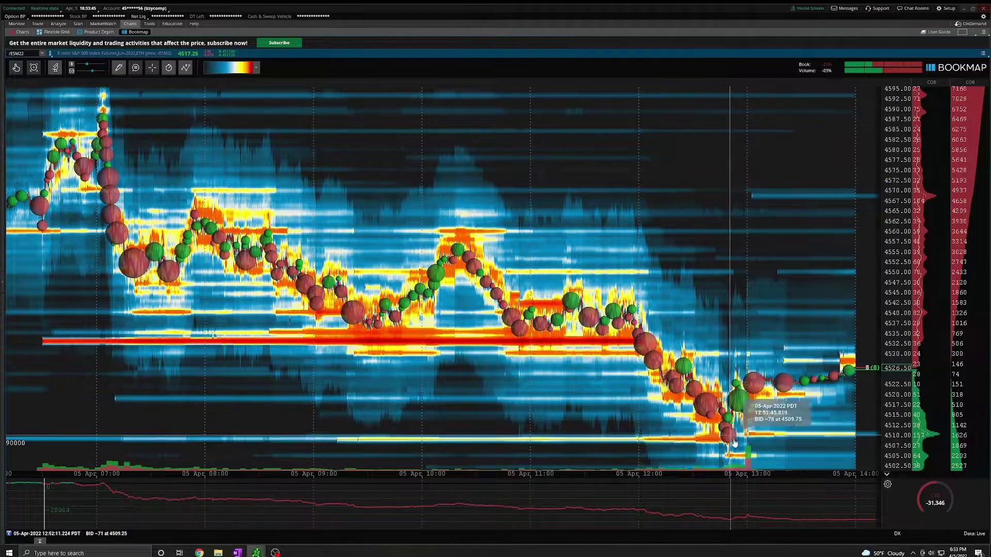